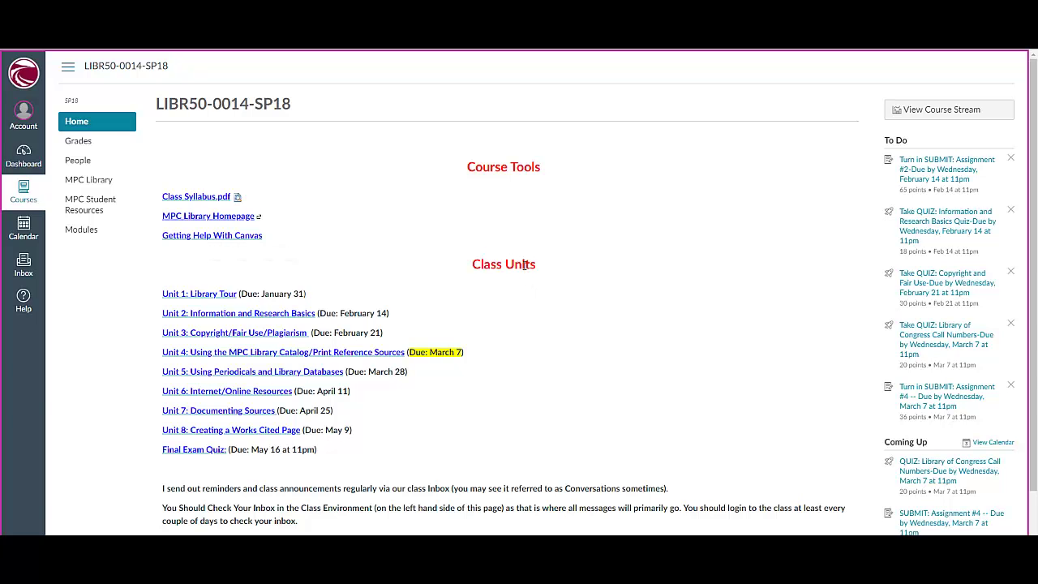
Step: Scroll to Class Units on the course home and open 'Unit 1: Library Tour'
scroll(682, 292, "down", 1)
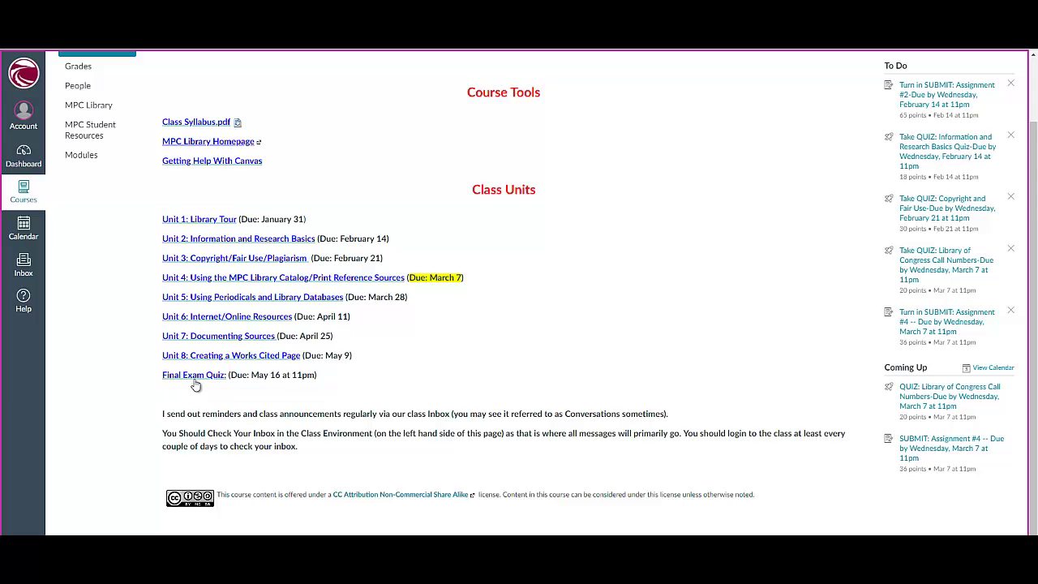
left_click(198, 222)
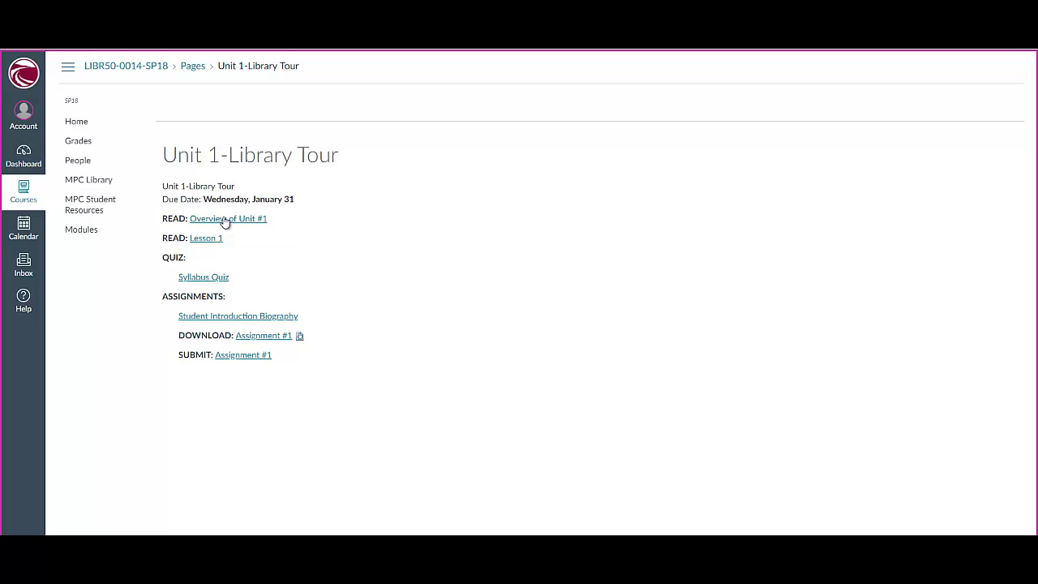
left_click(225, 219)
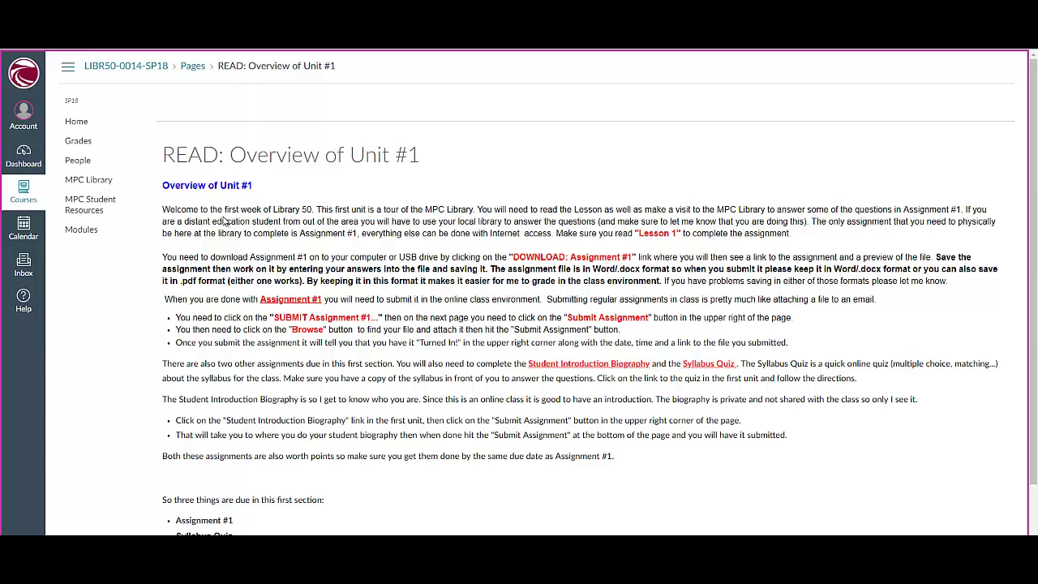
scroll(240, 218, "down", 1)
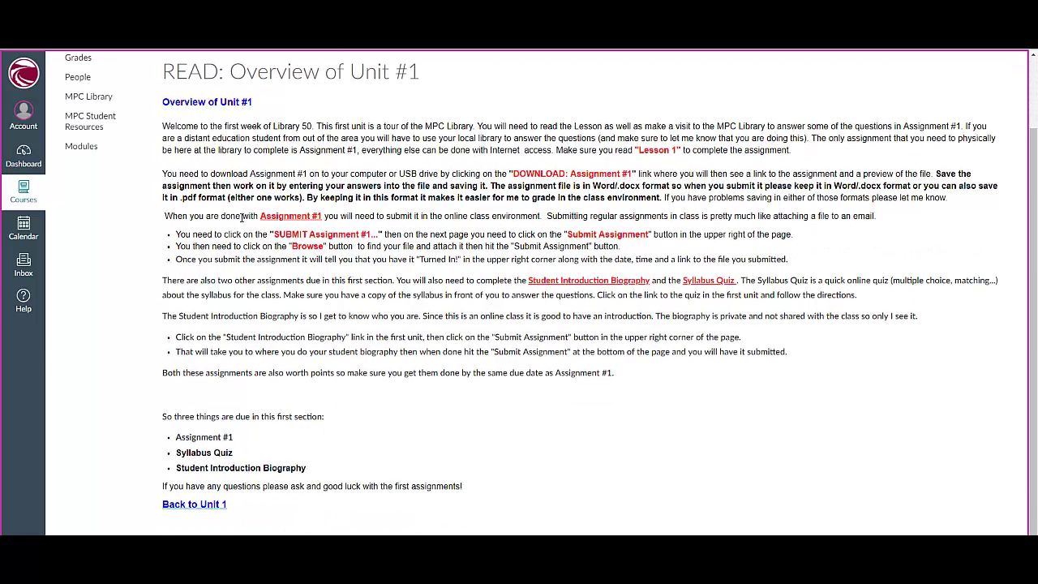
left_click(193, 504)
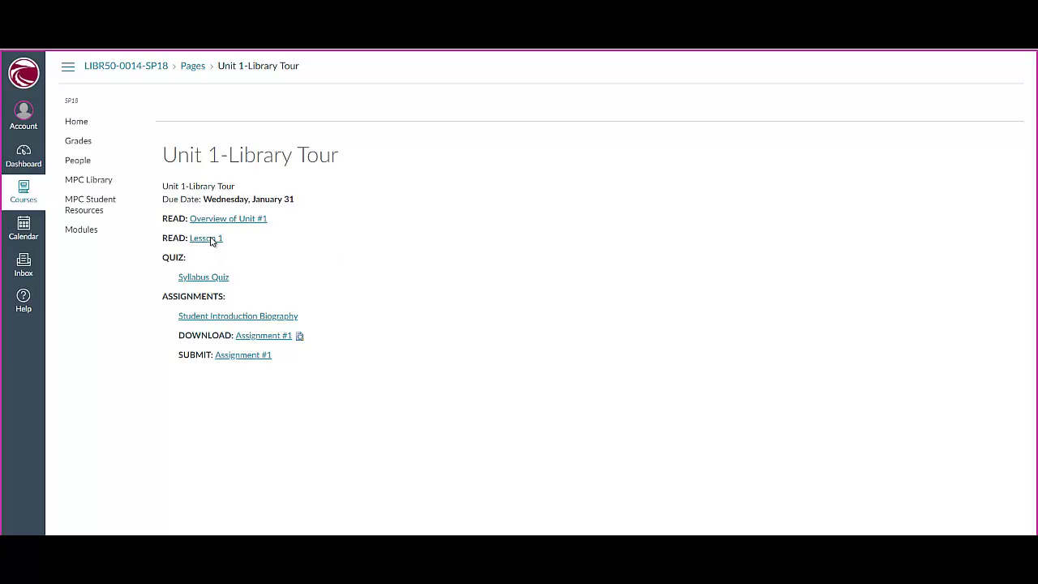
left_click(207, 239)
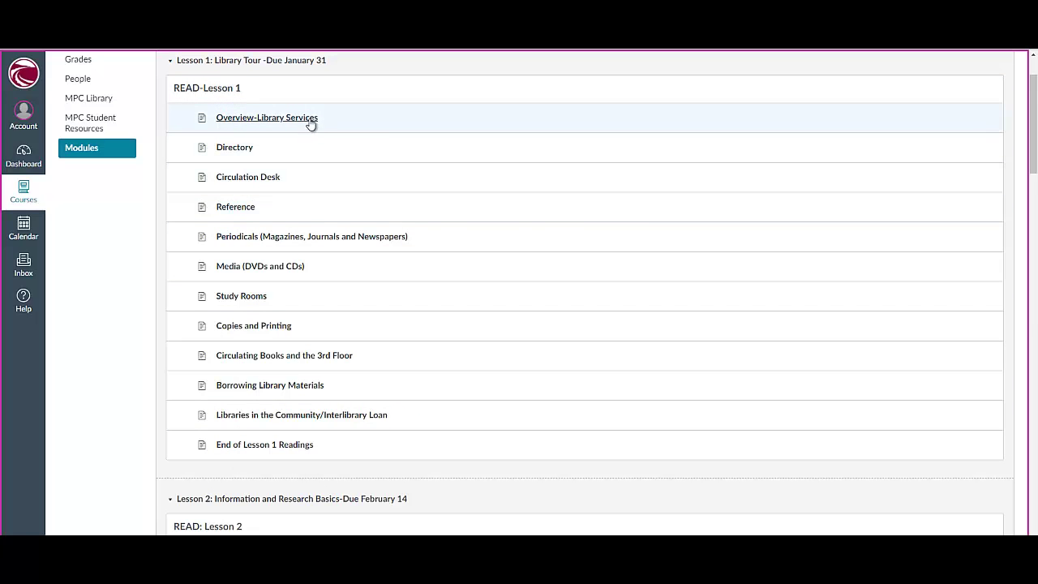
left_click(248, 119)
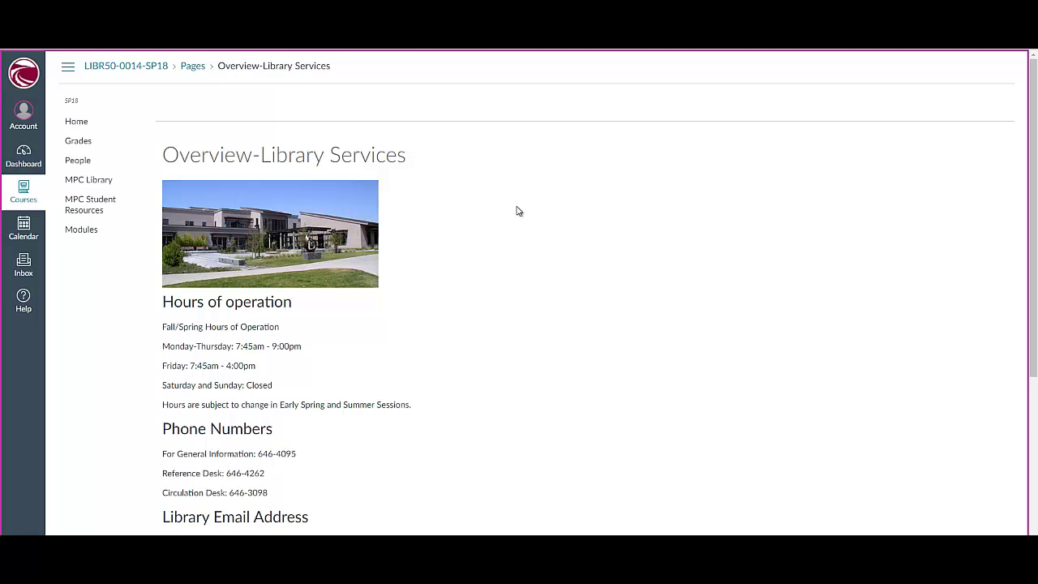
scroll(516, 209, "down", 1)
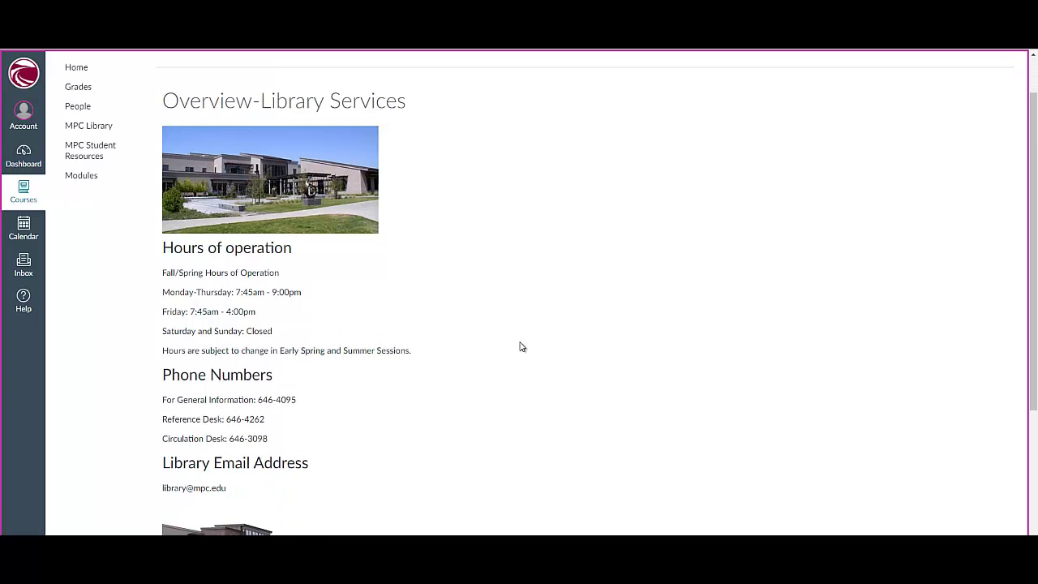
scroll(519, 348, "down", 2)
scroll(519, 347, "down", 2)
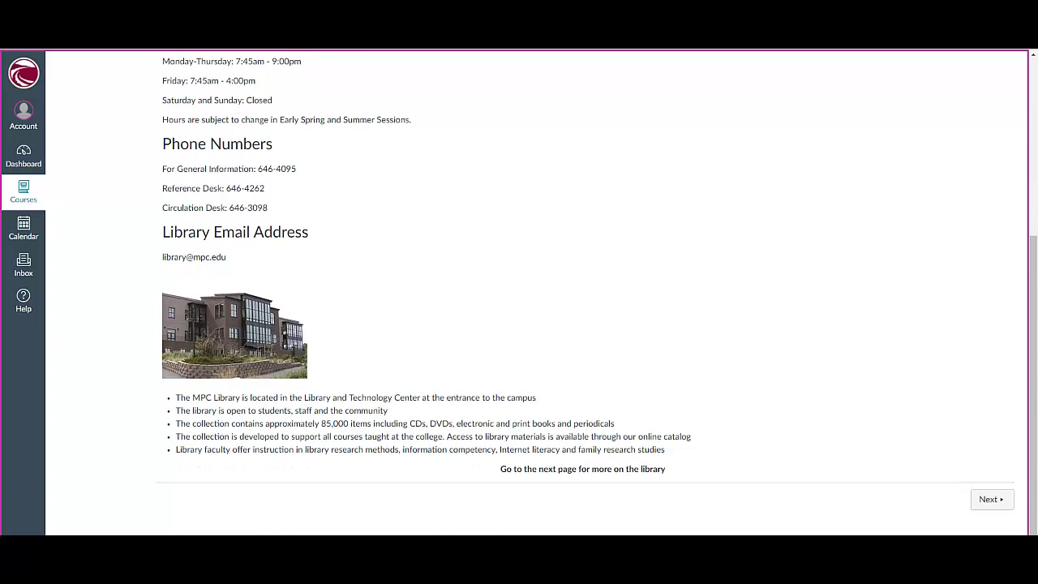
left_click(990, 501)
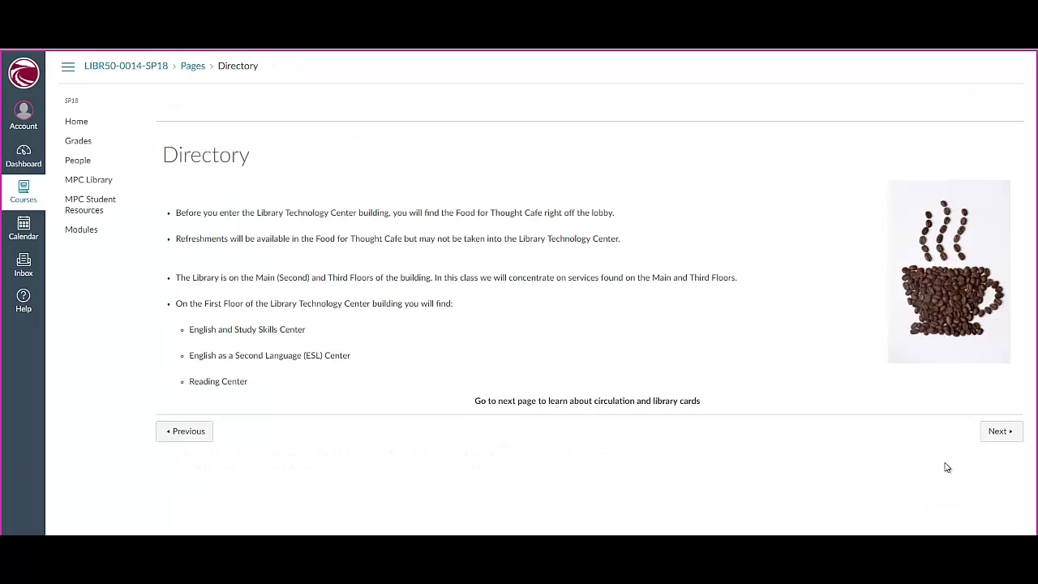
left_click(998, 430)
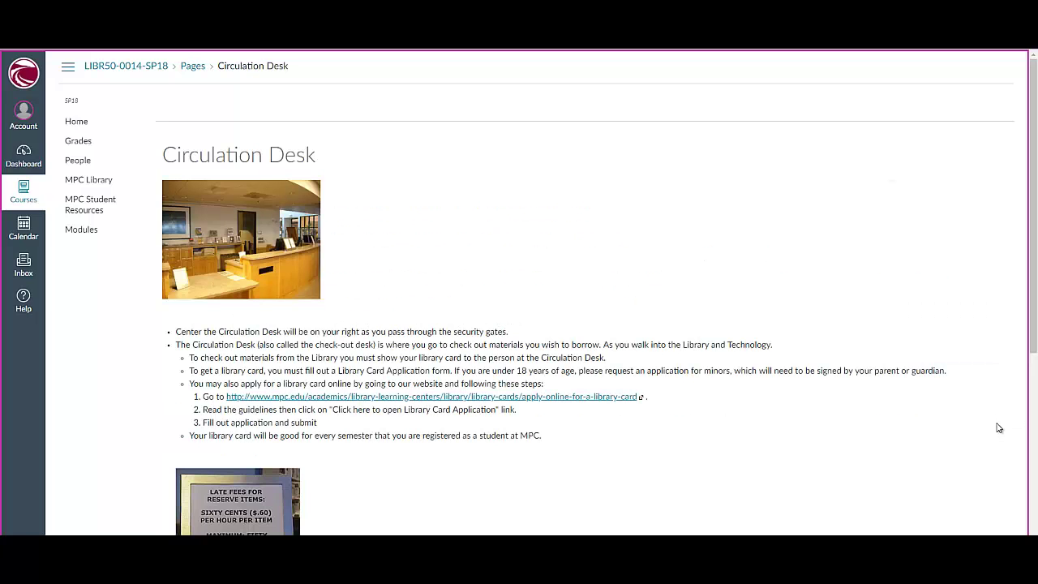
scroll(999, 477, "down", 4)
scroll(999, 478, "down", 1)
left_click(991, 500)
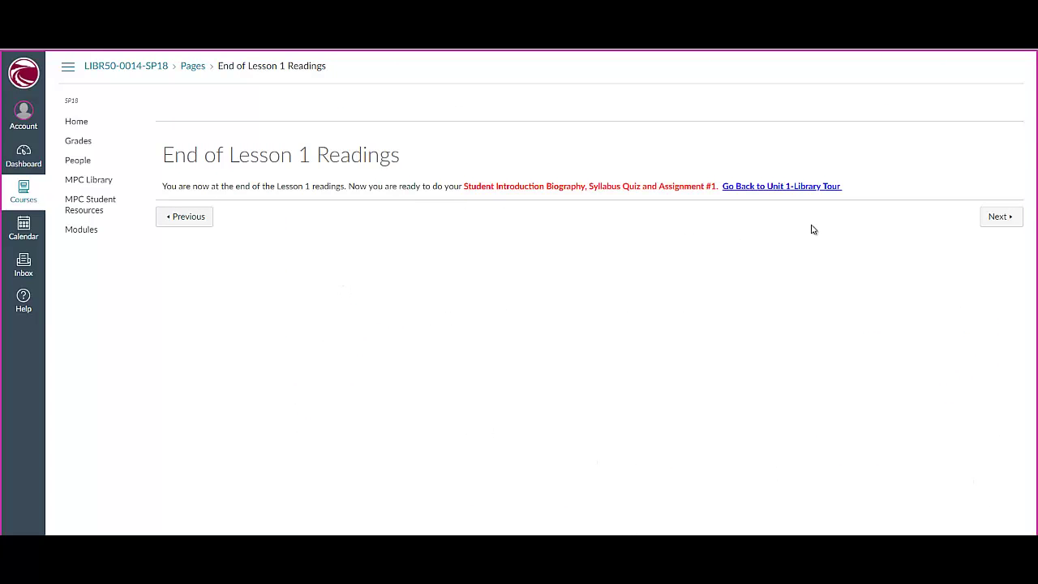
left_click(785, 187)
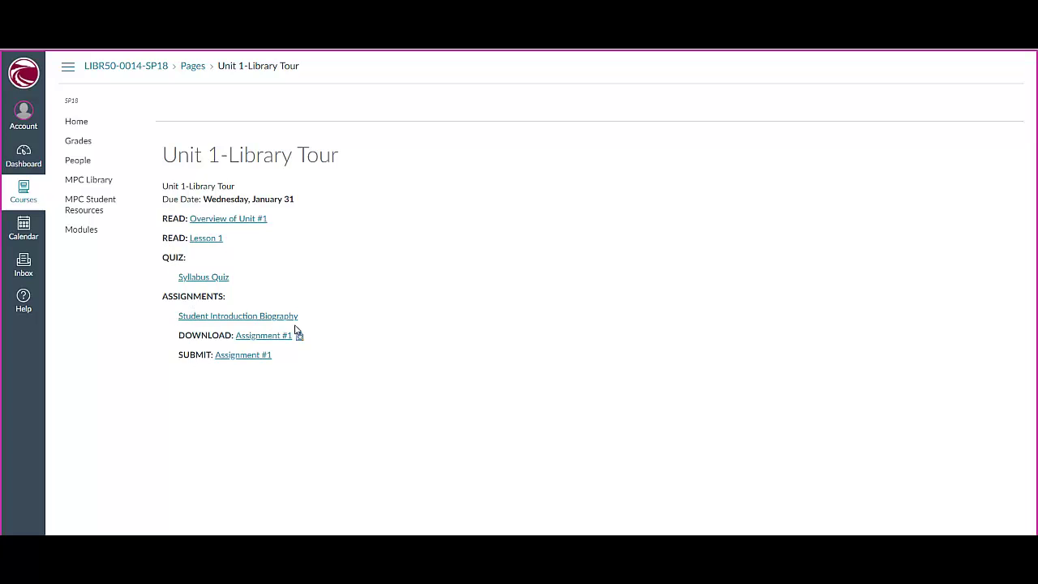
left_click(213, 278)
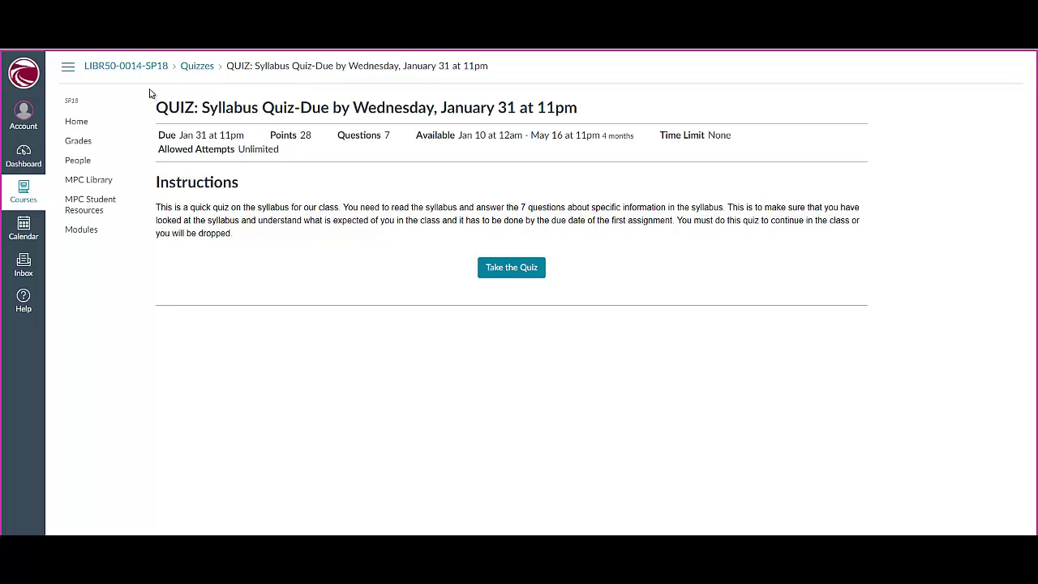
left_click(159, 71)
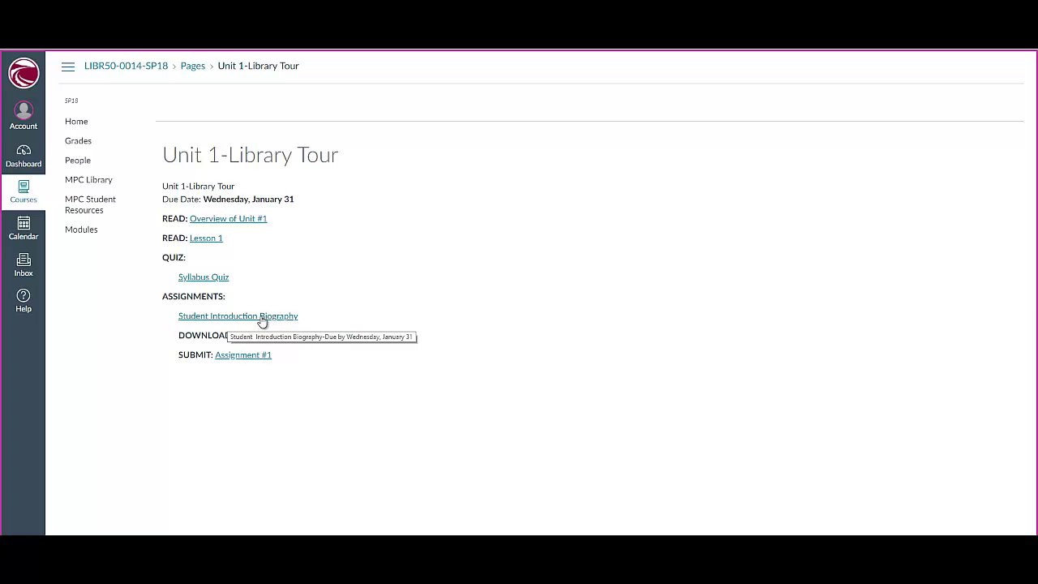
Step: Open the Student Introduction Biography assignment, enter filler text as a text entry, and submit it
left_click(261, 316)
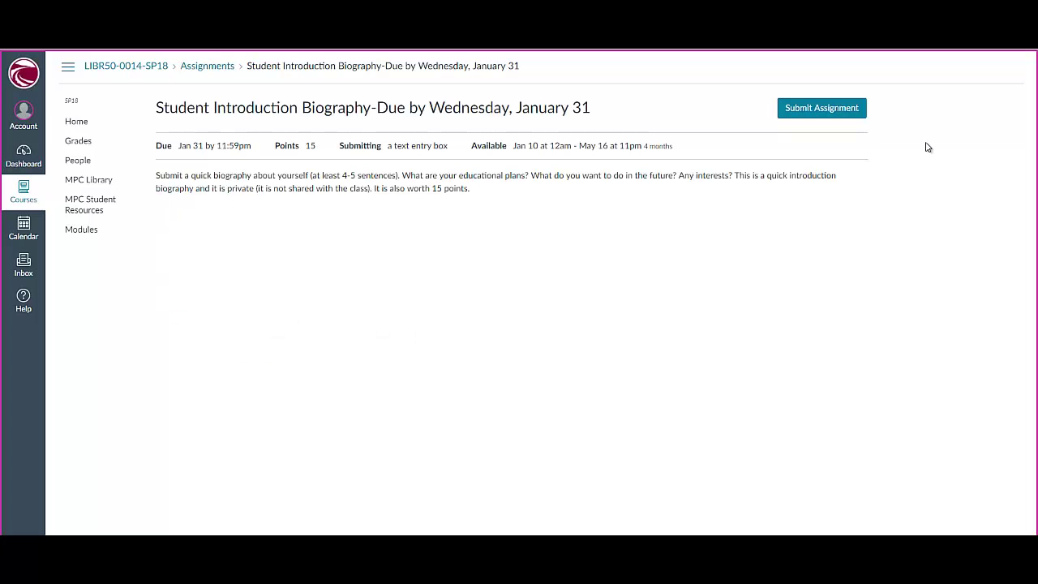
left_click(821, 108)
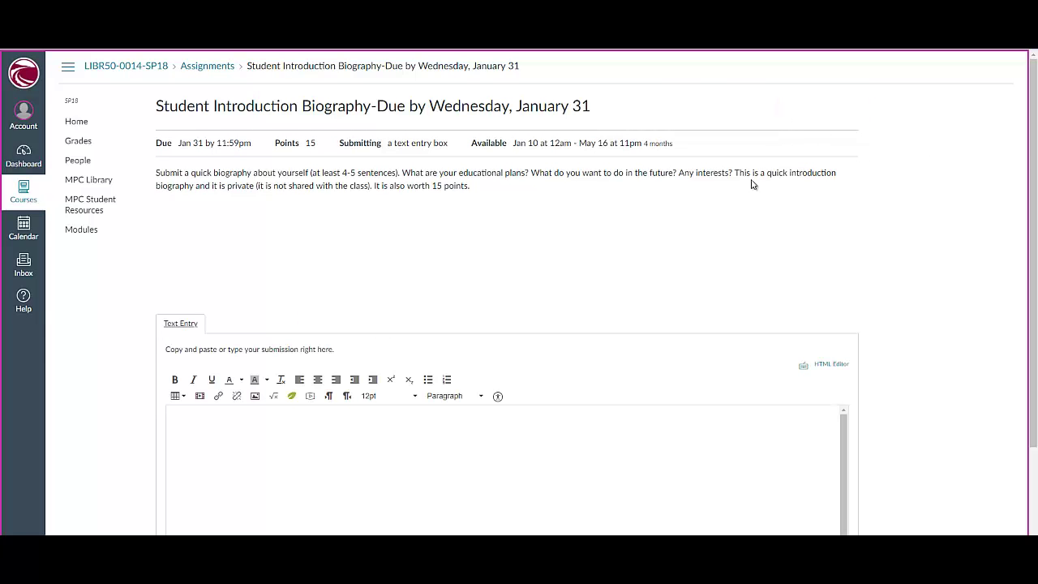
scroll(397, 339, "down", 3)
left_click(214, 294)
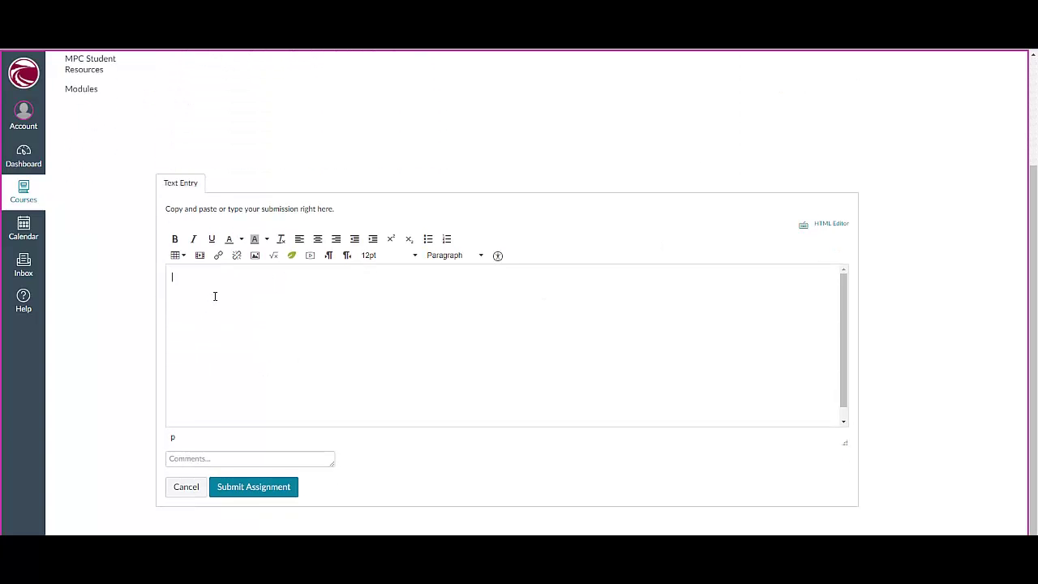
type("fbffbfbfbfbbafb")
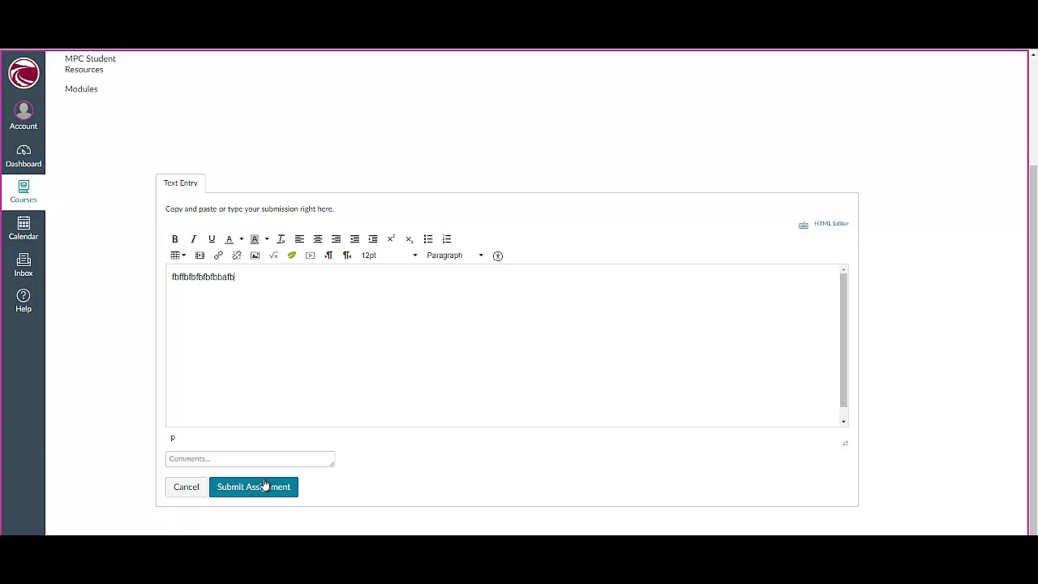
left_click(265, 485)
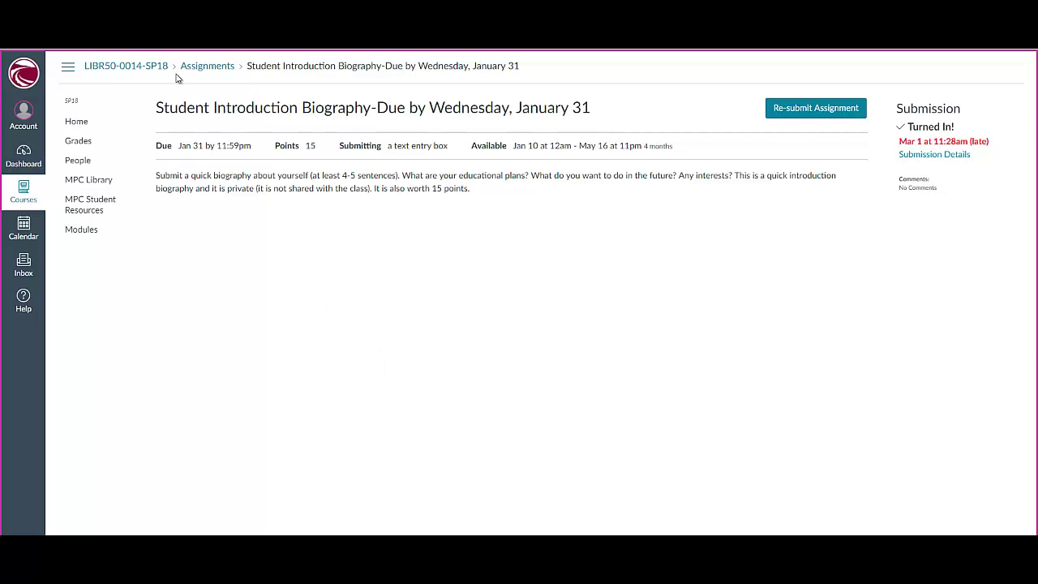
Step: Return to the course home via the breadcrumb and reopen 'Unit 1: Library Tour'
left_click(137, 68)
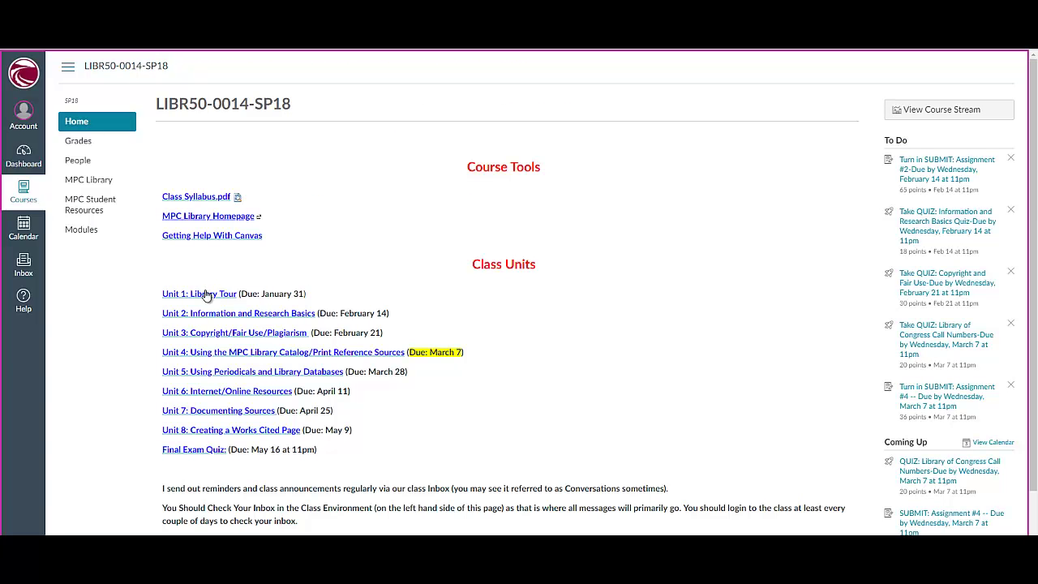
left_click(205, 296)
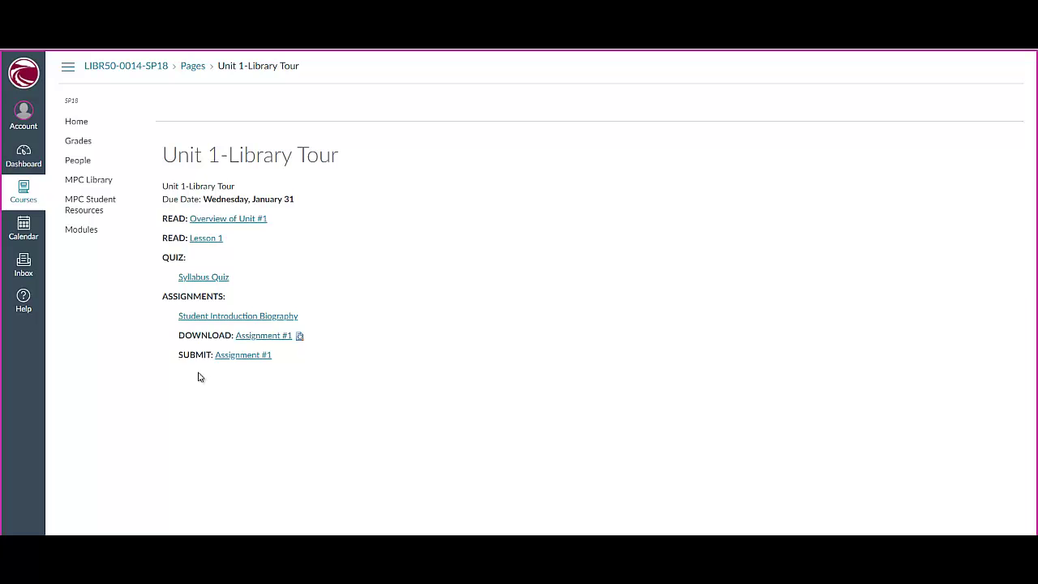
Step: Download the Assignment #1 Word file, saving it with the student's name appended after Assignment1
left_click(272, 335)
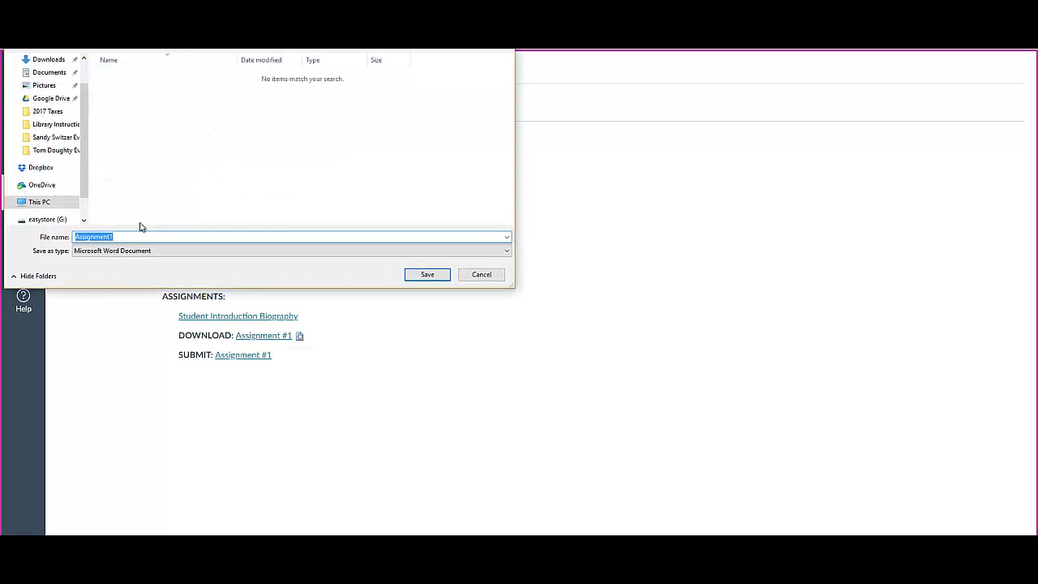
left_click(123, 236)
left_click(426, 274)
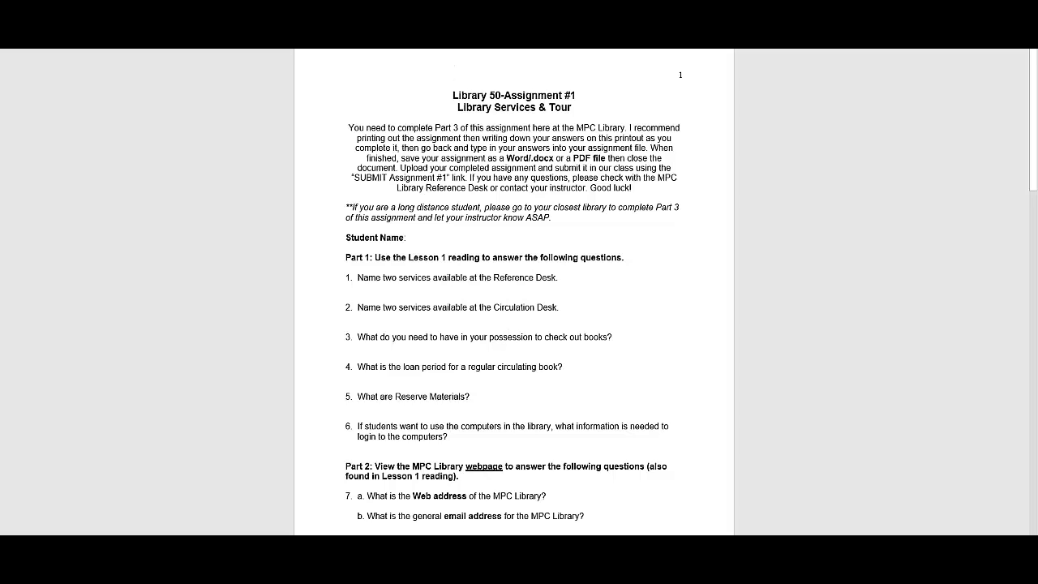
Step: Type filler answers under Part 1 questions 1, 2 and 4 of the Assignment #1 document
scroll(459, 49, "down", 1)
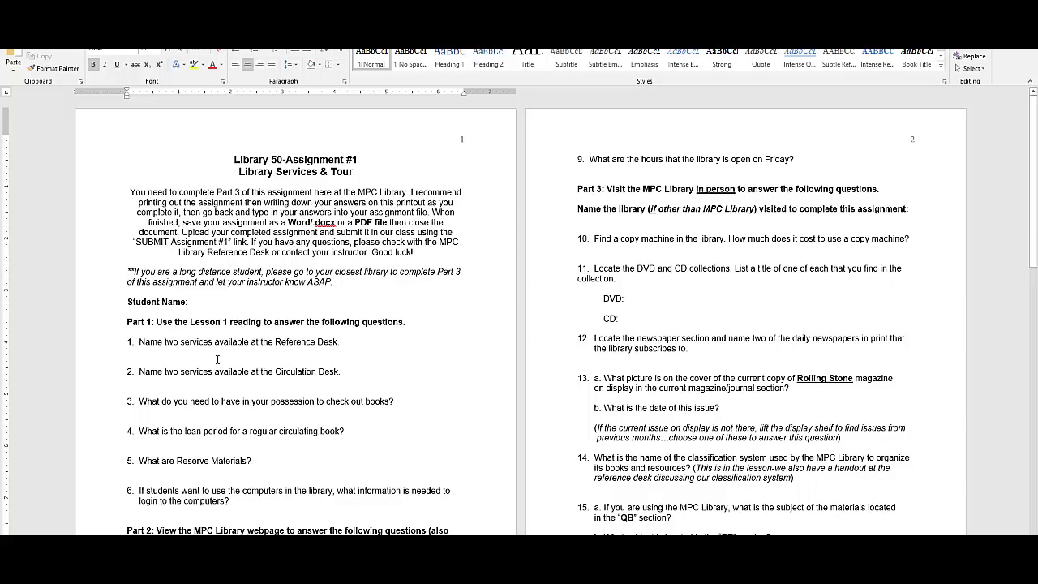
left_click(150, 361)
type("Gbizigr ilgoz dgzdii ;ozdii ;zdifbozdf bz;fdiib ;zifjb;zjdfb")
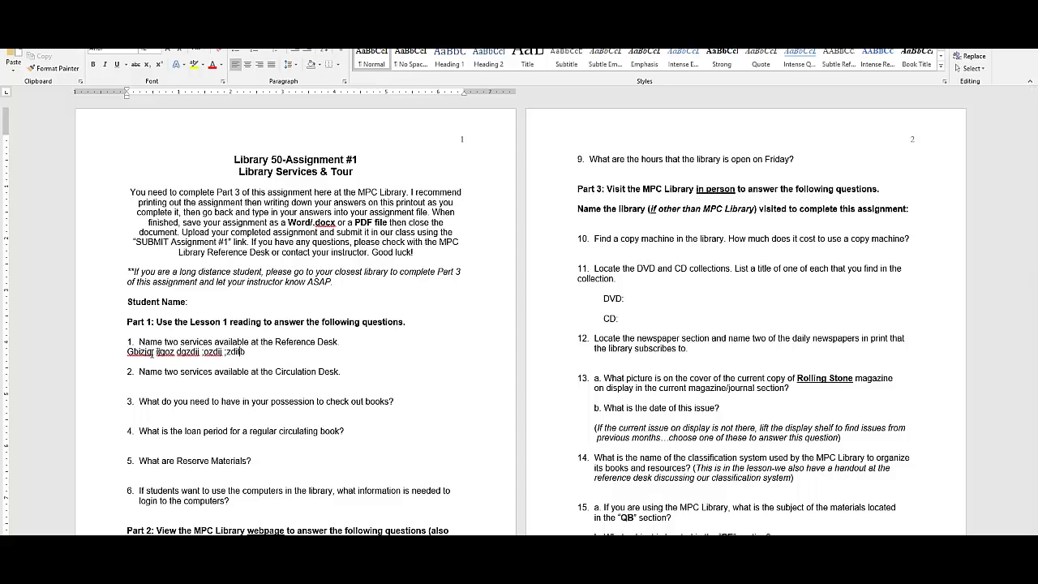
left_click(156, 386)
type("zfbzfbzdfbzdfbzdfbzdfbzdfbzdfbzdfb")
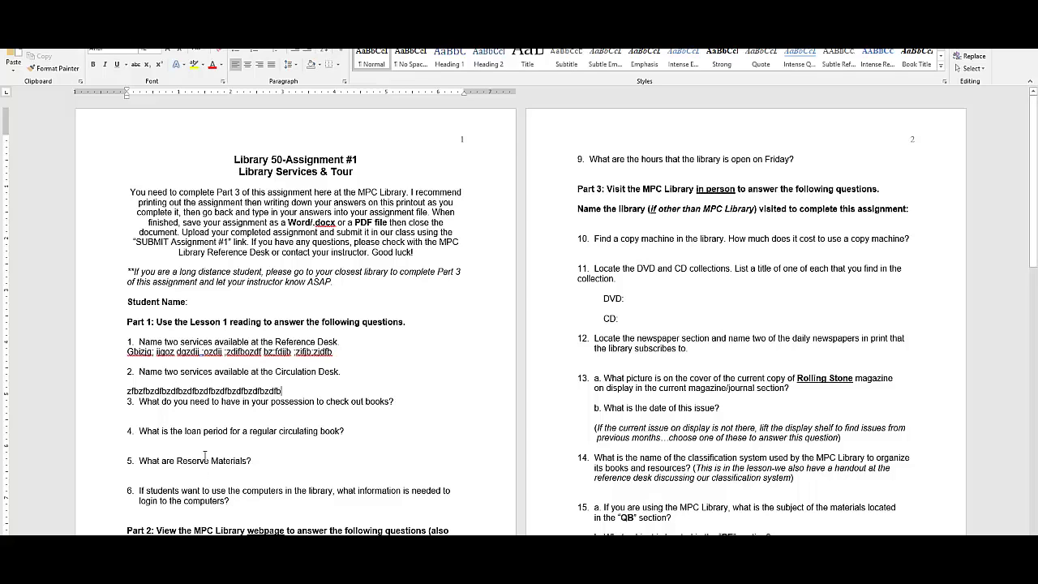
left_click(210, 447)
type("zfbzfbzfdbzdbfzfdb")
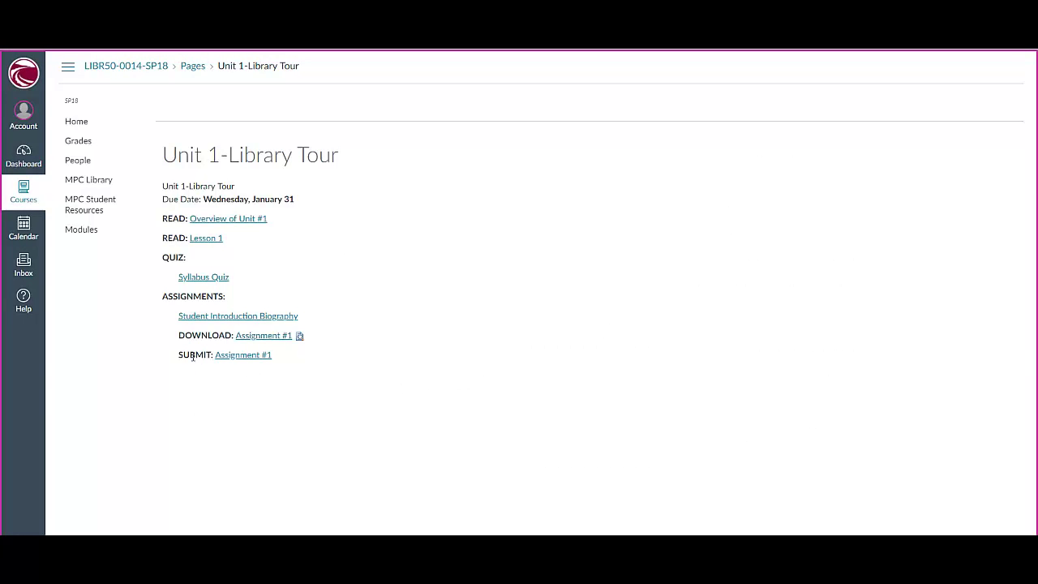
Step: Start a file-upload submission for Assignment #1 and attach the renamed Assignment1 Word file from Downloads
left_click(249, 357)
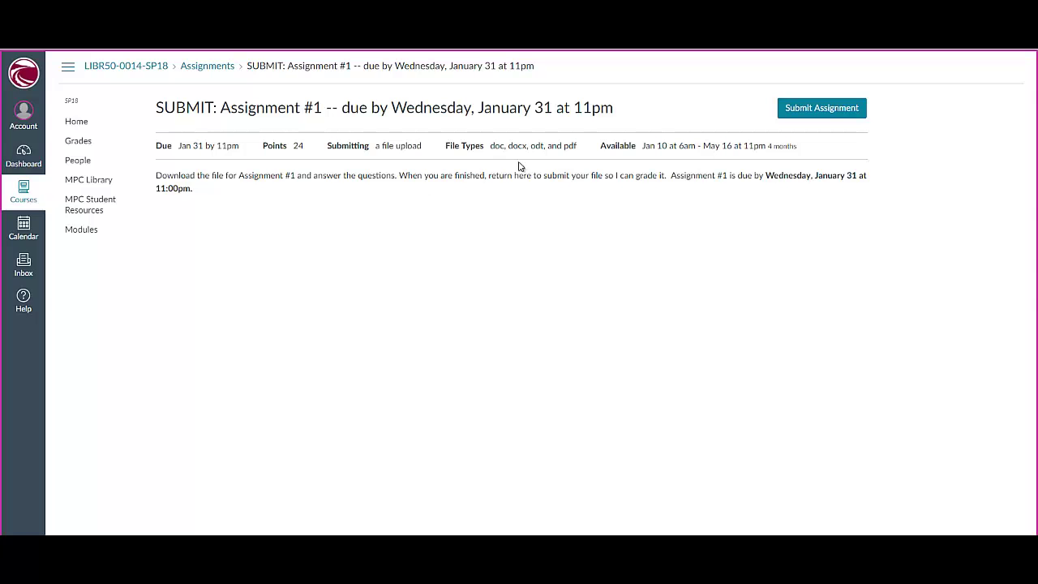
left_click(830, 116)
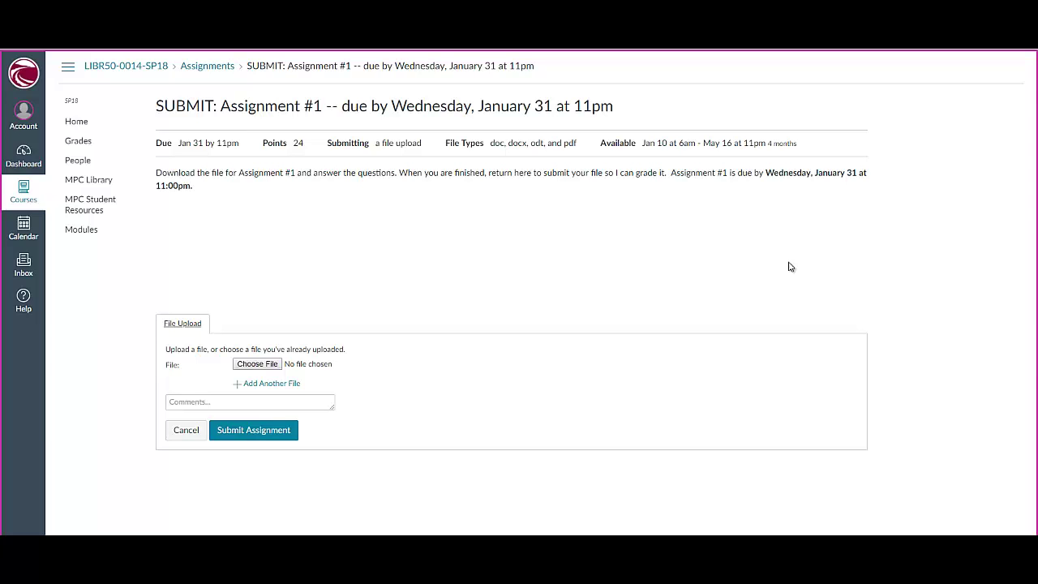
left_click(257, 364)
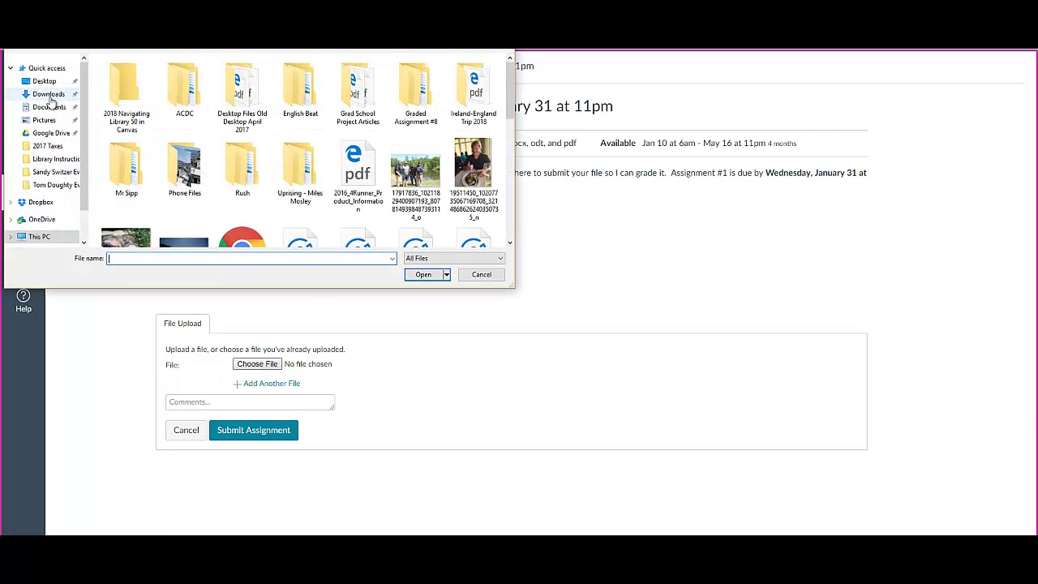
left_click(49, 94)
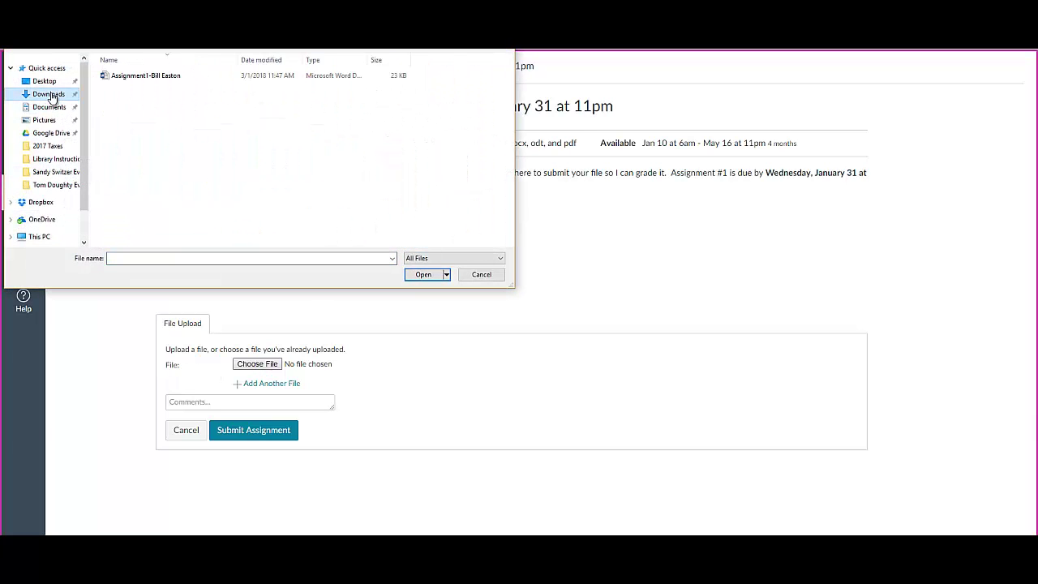
left_click(149, 76)
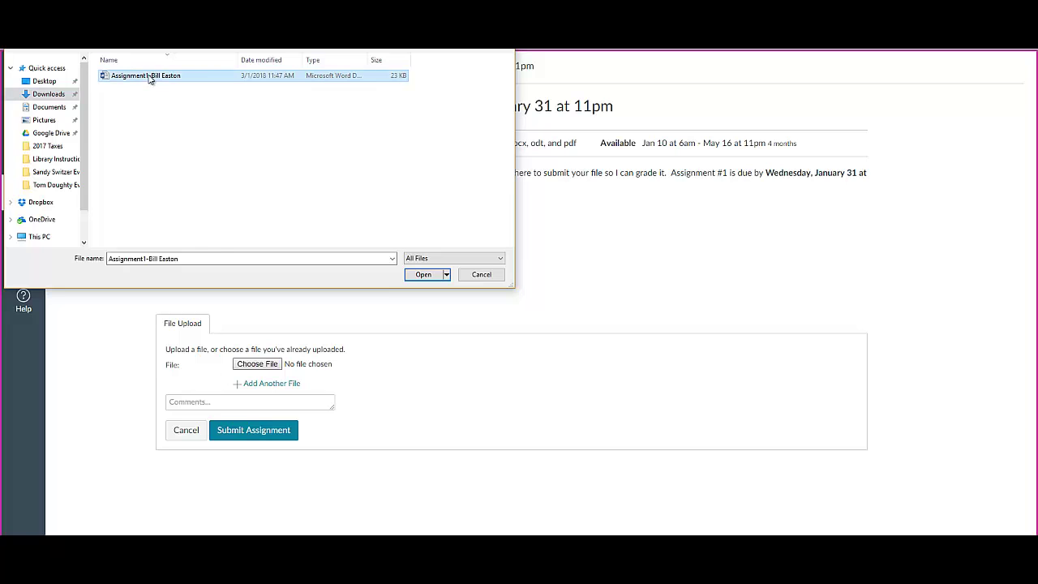
left_click(420, 275)
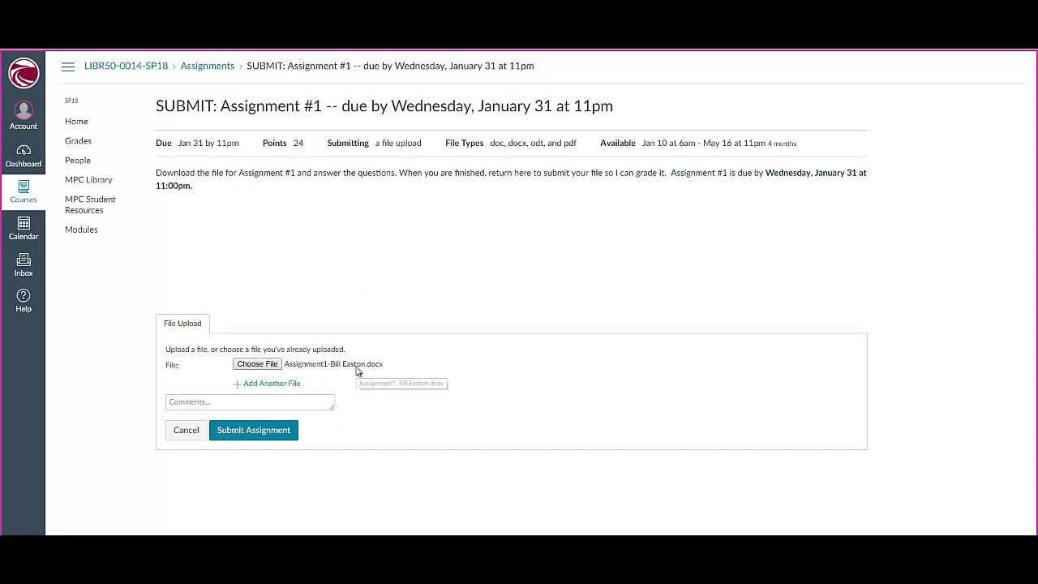
Step: Add a filler comment and submit Assignment #1
left_click(217, 399)
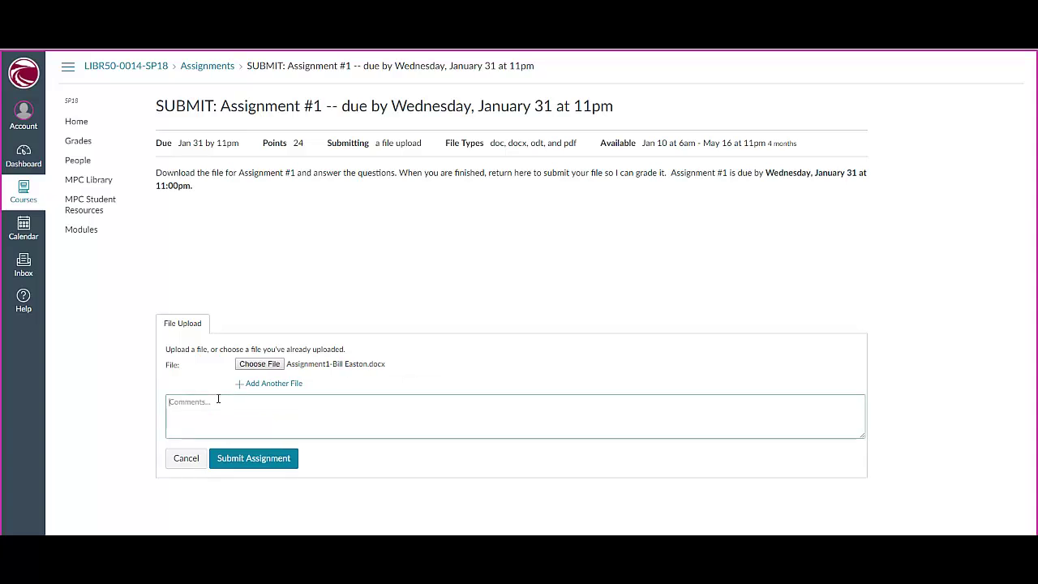
type("alkfdj aldfa;l dkfalkal; flajkfd")
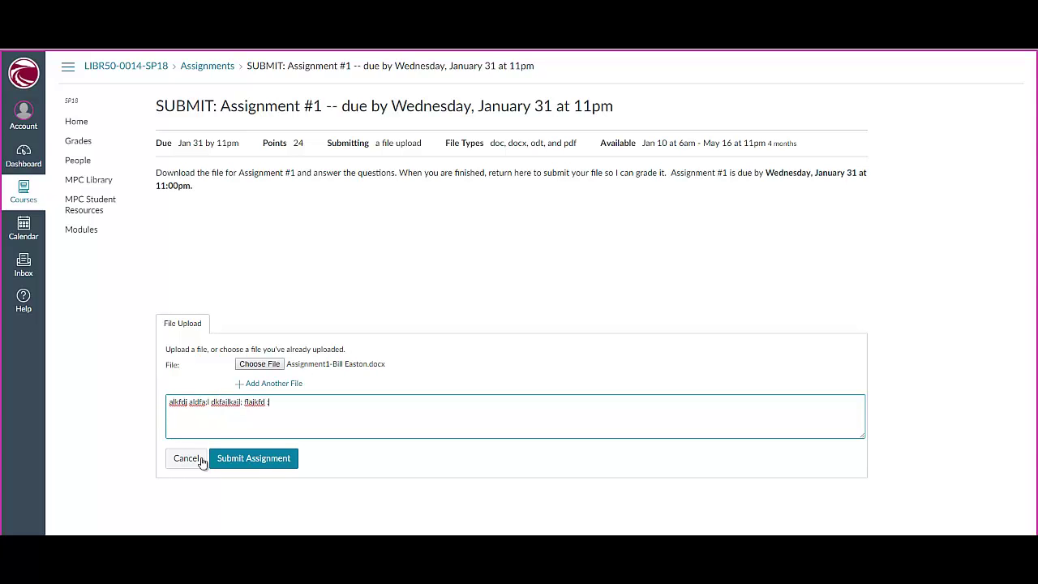
left_click(244, 459)
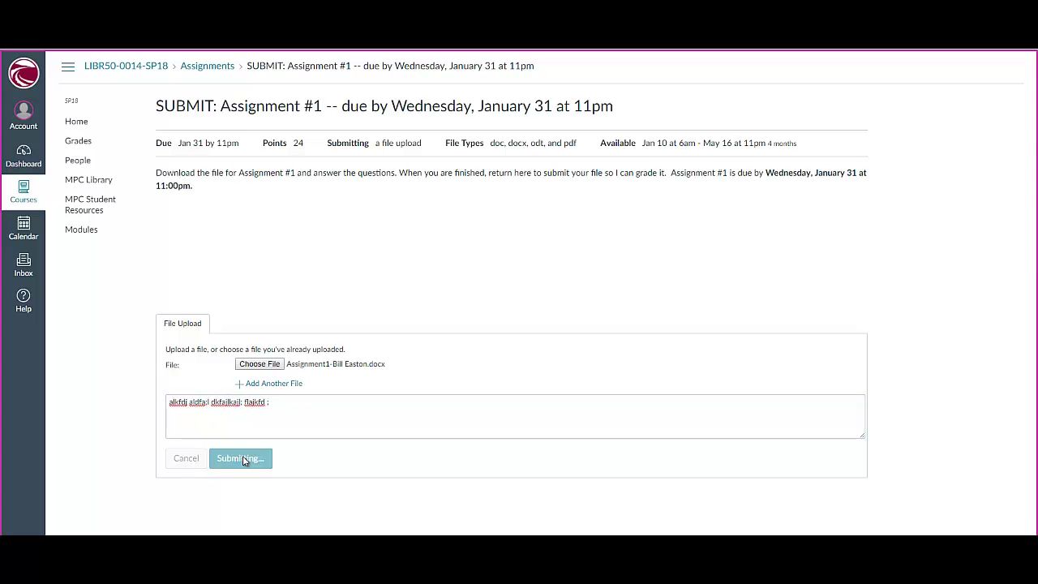